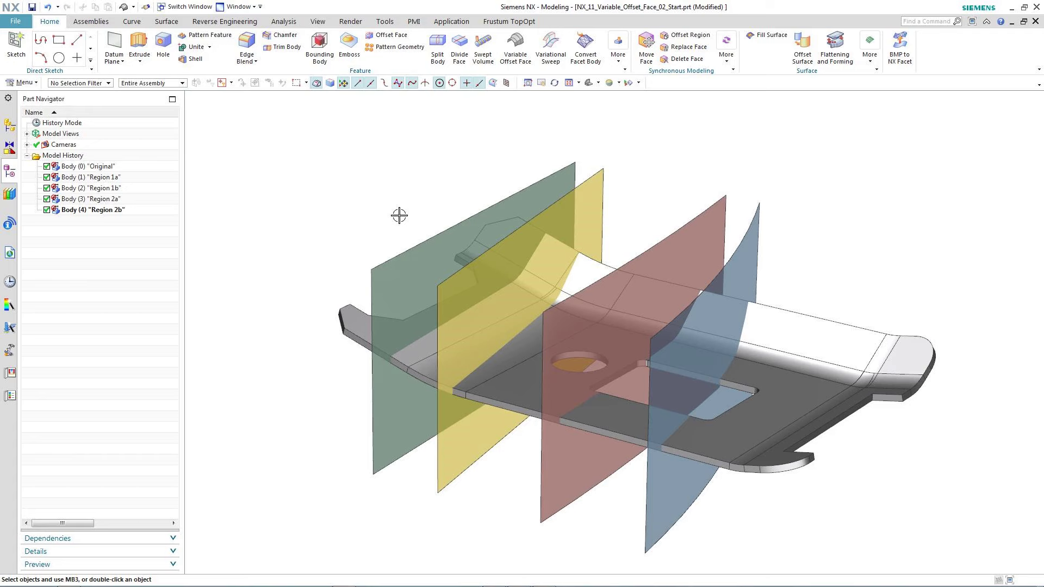
Start Variable Offset Face and set its Body Output to Offset Original Body.
{"action": "left_click", "coordinate": [515, 42]}
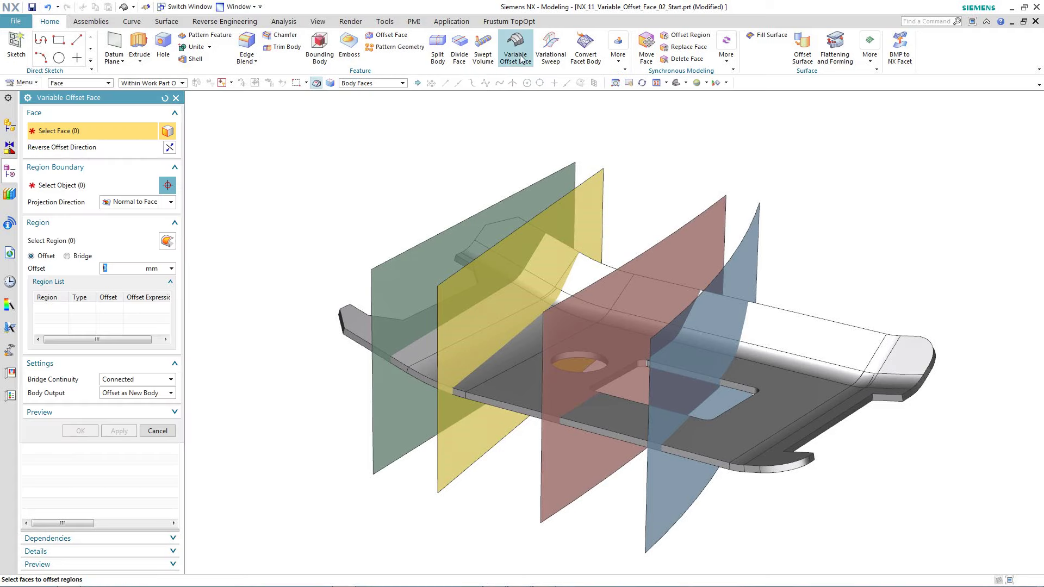
{"action": "left_click", "coordinate": [135, 397]}
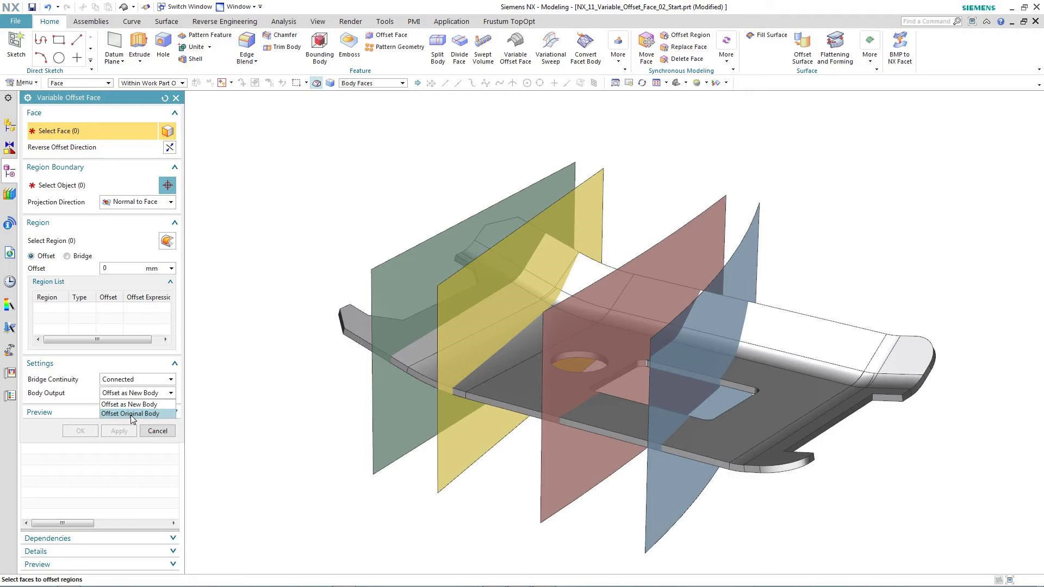
{"action": "left_click", "coordinate": [131, 413]}
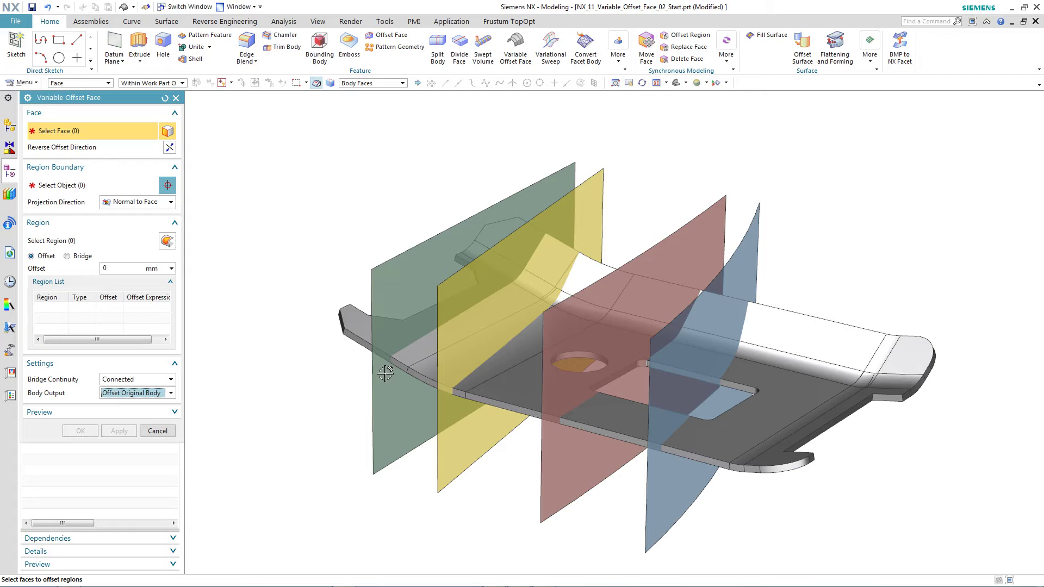
Select the bracket's 19 top faces using the Tangent Faces rule.
{"action": "left_click", "coordinate": [368, 84]}
{"action": "left_click", "coordinate": [360, 101]}
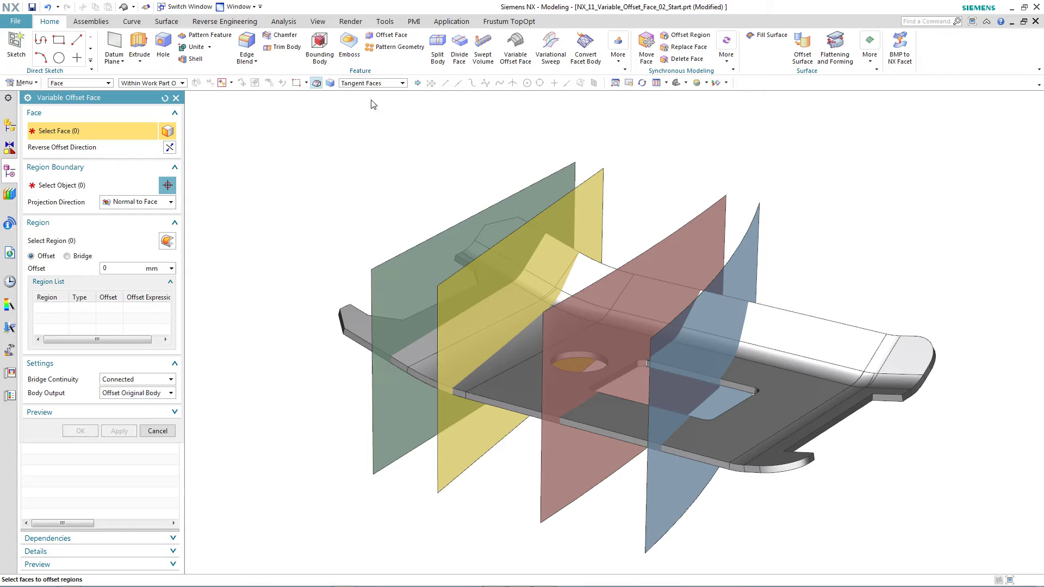
{"action": "left_click", "coordinate": [785, 342]}
{"action": "middle_click", "coordinate": [843, 201]}
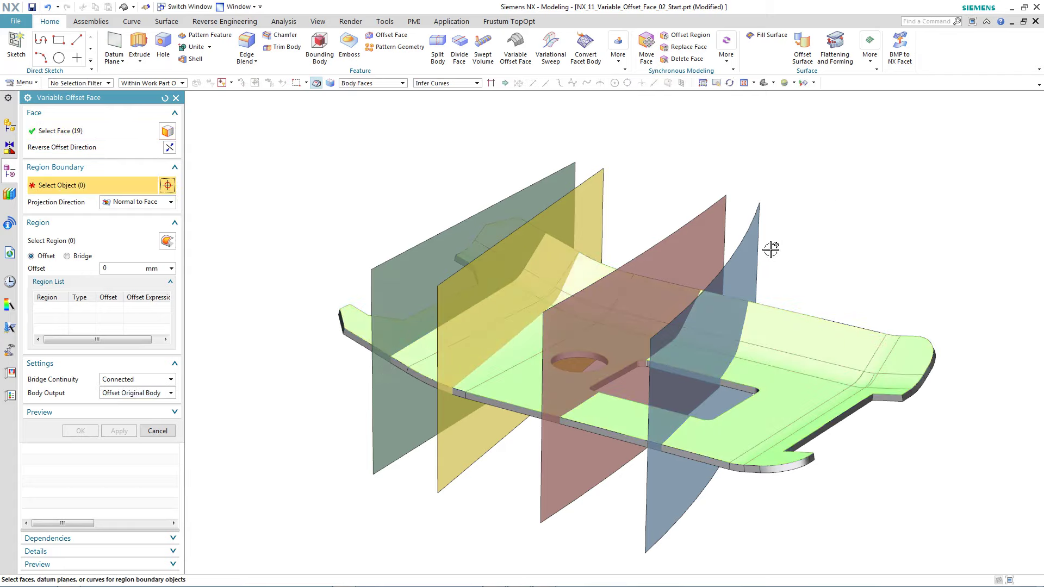
Add the four datum planes as the region boundaries.
{"action": "left_click", "coordinate": [751, 262]}
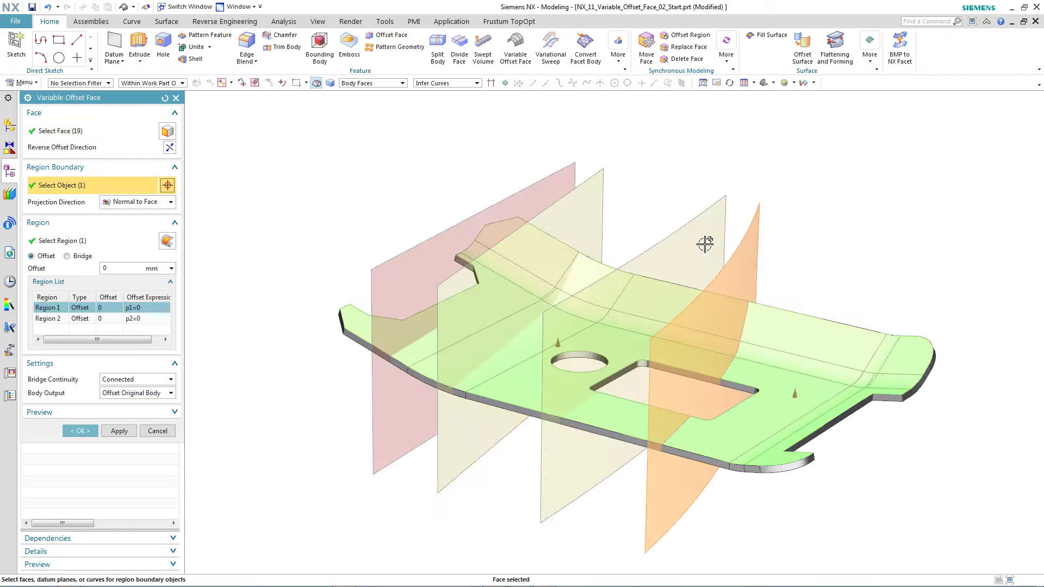
{"action": "left_click", "coordinate": [529, 183]}
{"action": "mouse_move", "coordinate": [918, 158]}
{"action": "middle_mouse_down"}
{"action": "mouse_move", "coordinate": [921, 232]}
{"action": "mouse_move", "coordinate": [823, 372]}
{"action": "middle_mouse_up"}
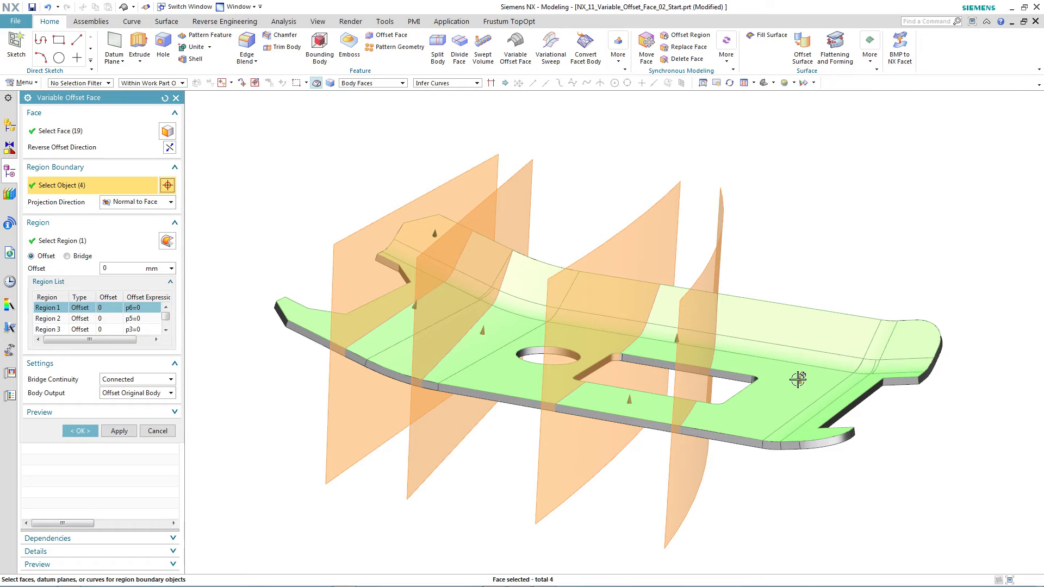
{"action": "middle_click", "coordinate": [801, 363]}
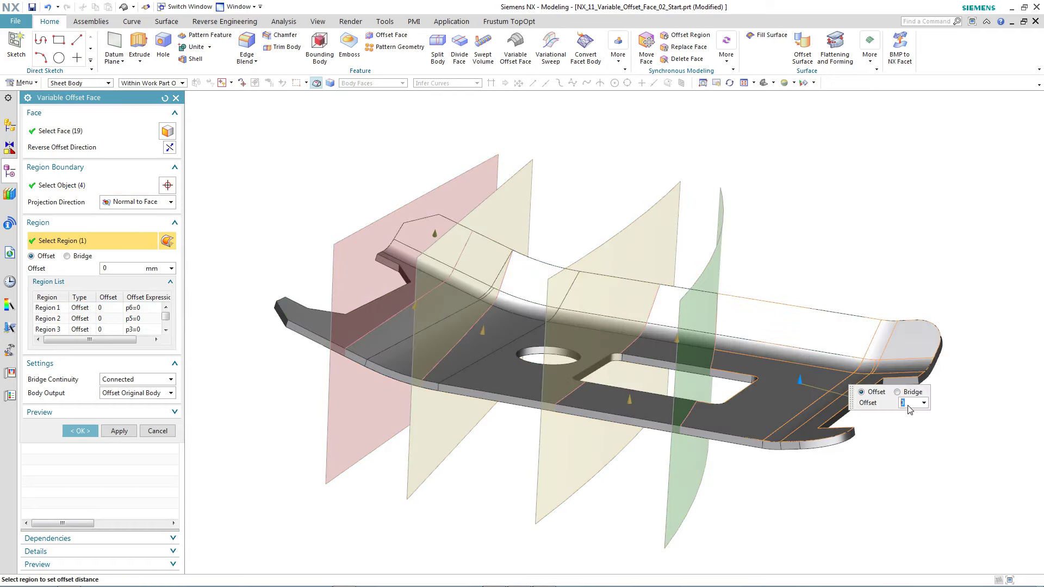
{"action": "type", "text": "10"}
Give the right-end region a 10 mm offset and the slot-front region 3 mm.
{"action": "key", "text": "Return"}
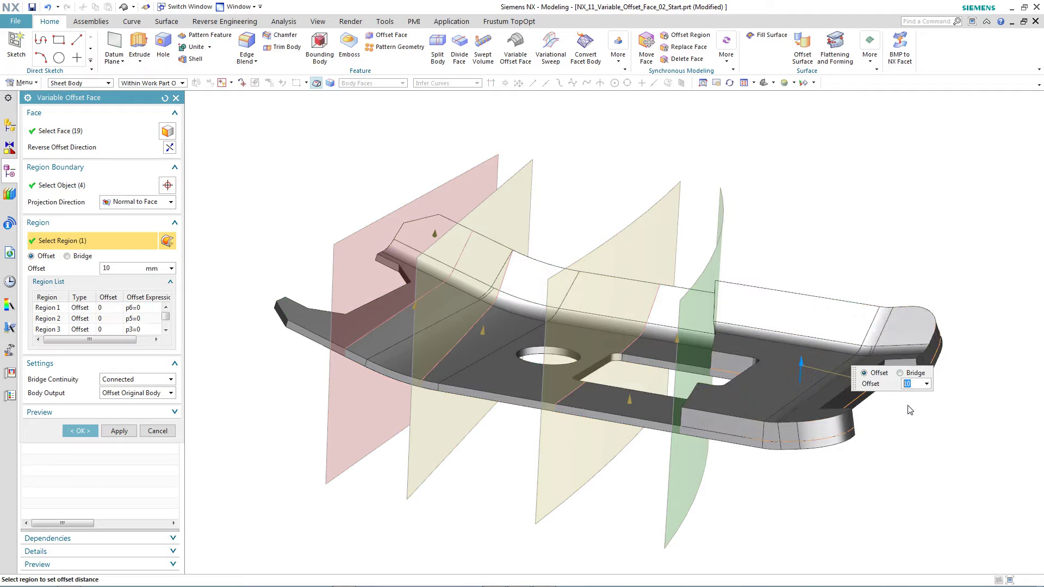
{"action": "left_click", "coordinate": [629, 403]}
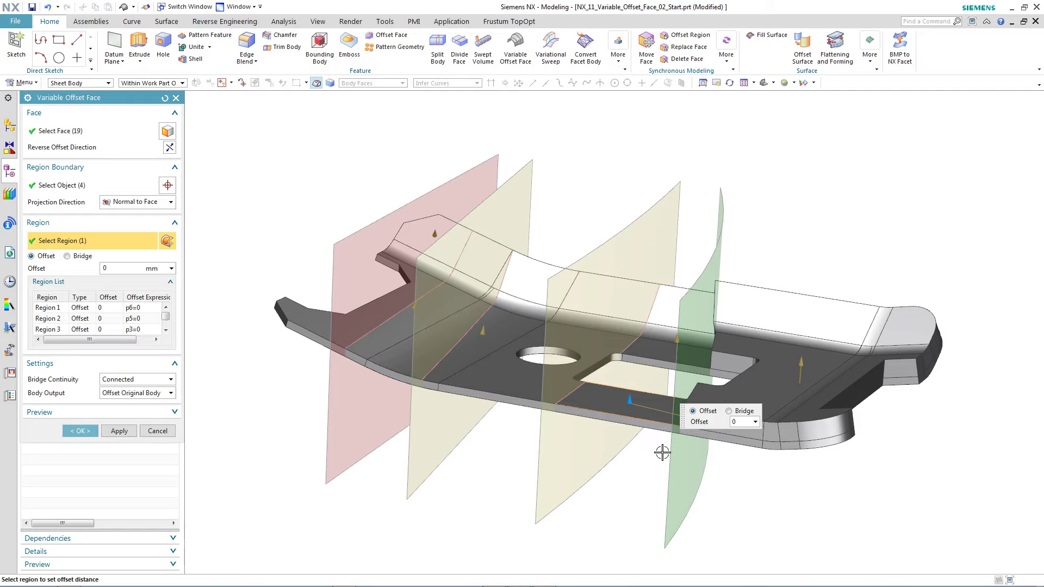
{"action": "left_click", "coordinate": [738, 422]}
{"action": "key", "text": "Return"}
{"action": "scroll", "coordinate": [627, 562], "scroll_direction": "up", "scroll_amount": 2}
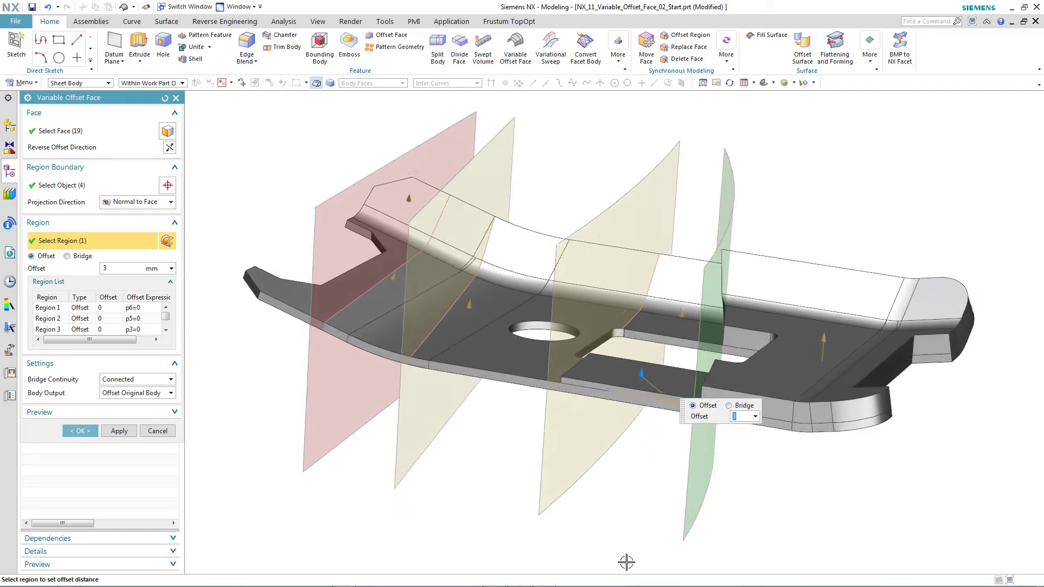
{"action": "scroll", "coordinate": [627, 561], "scroll_direction": "up", "scroll_amount": 2}
{"action": "scroll", "coordinate": [627, 562], "scroll_direction": "up", "scroll_amount": 2}
{"action": "scroll", "coordinate": [627, 562], "scroll_direction": "up", "scroll_amount": 2}
{"action": "scroll", "coordinate": [507, 437], "scroll_direction": "up", "scroll_amount": 1}
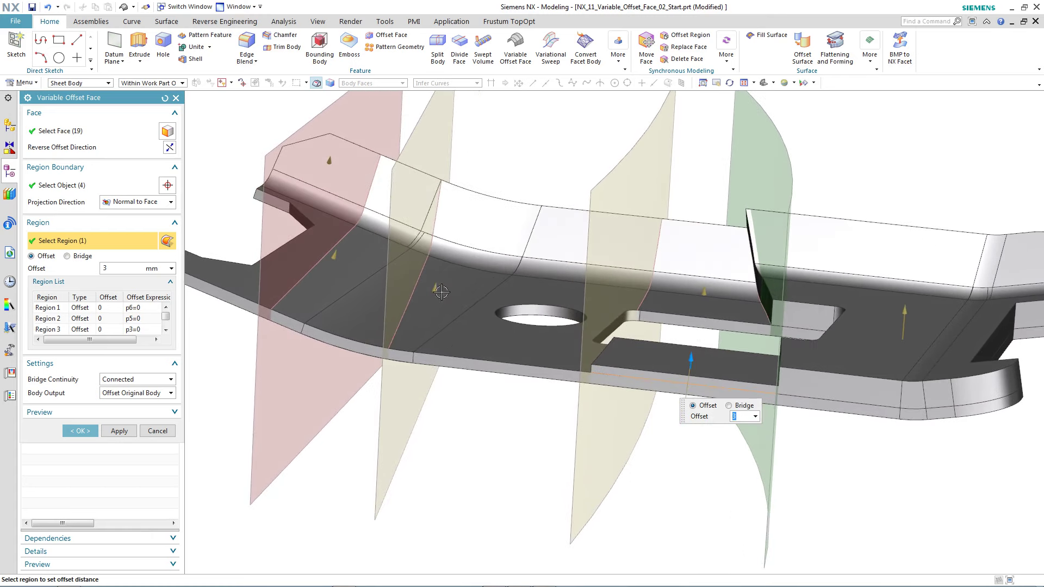
Set Region 3 around the centre hole to 5 mm, replacing the initial 10 mm.
{"action": "left_click", "coordinate": [437, 283]}
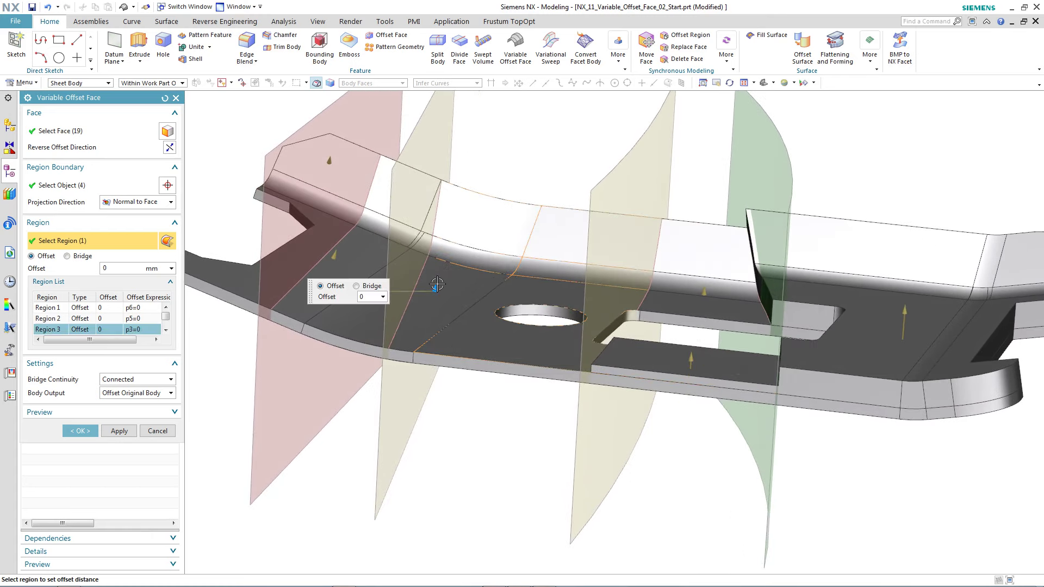
{"action": "left_click", "coordinate": [364, 298]}
{"action": "type", "text": "0"}
{"action": "key", "text": "Return"}
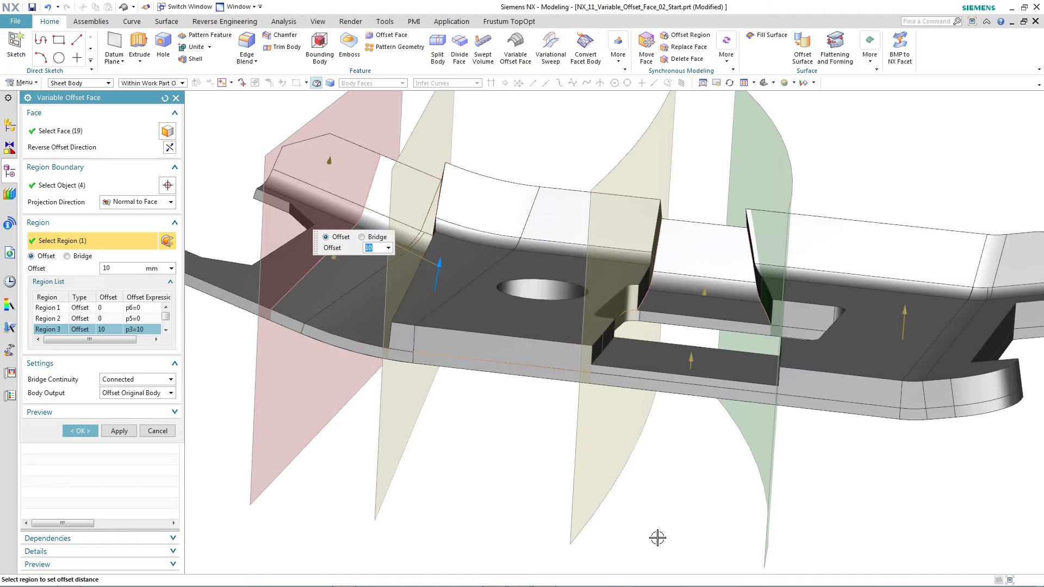
{"action": "mouse_move", "coordinate": [657, 538]}
{"action": "middle_mouse_down"}
{"action": "mouse_move", "coordinate": [607, 537]}
{"action": "mouse_move", "coordinate": [505, 510]}
{"action": "middle_mouse_up"}
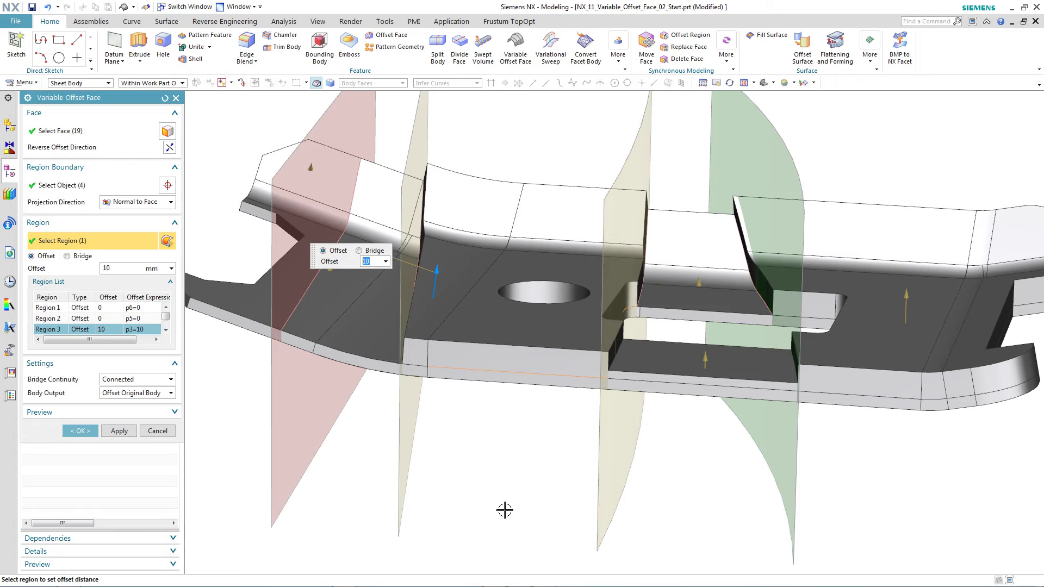
{"action": "type", "text": "5"}
{"action": "key", "text": "Return"}
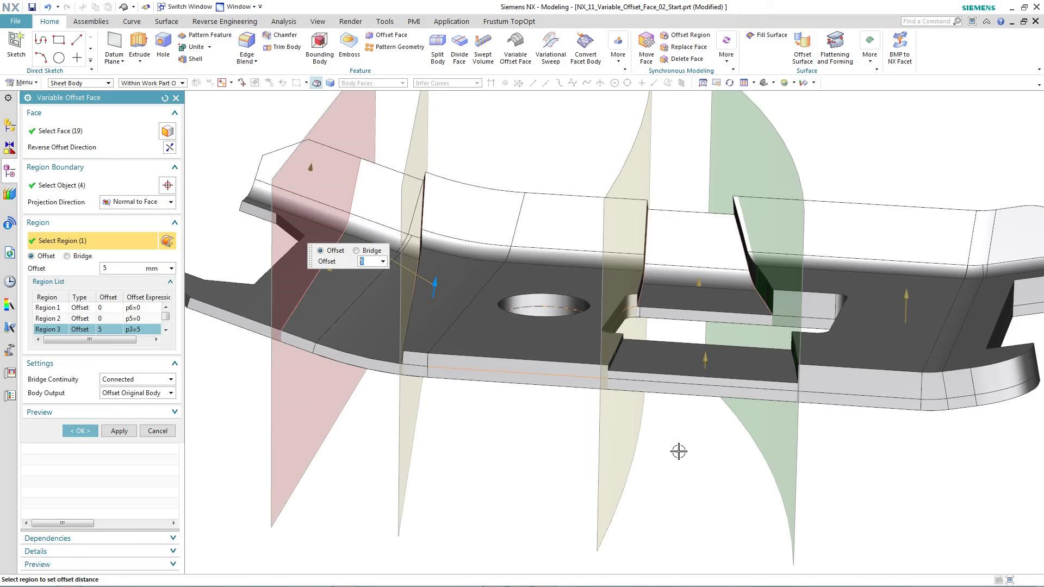
Make the lower region near the slot and a second region into Bridge regions.
{"action": "left_click", "coordinate": [703, 358]}
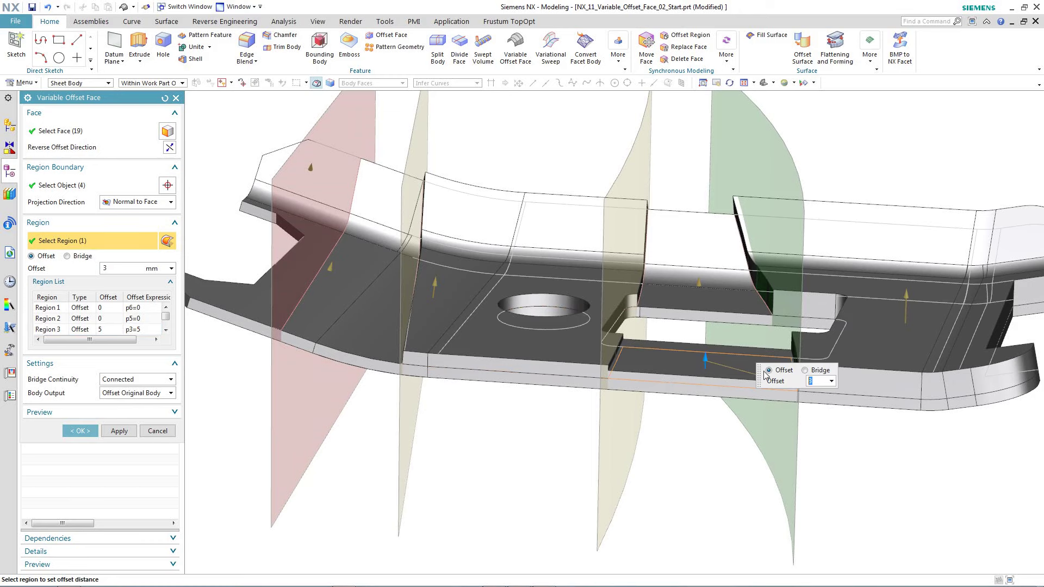
{"action": "left_click", "coordinate": [805, 371]}
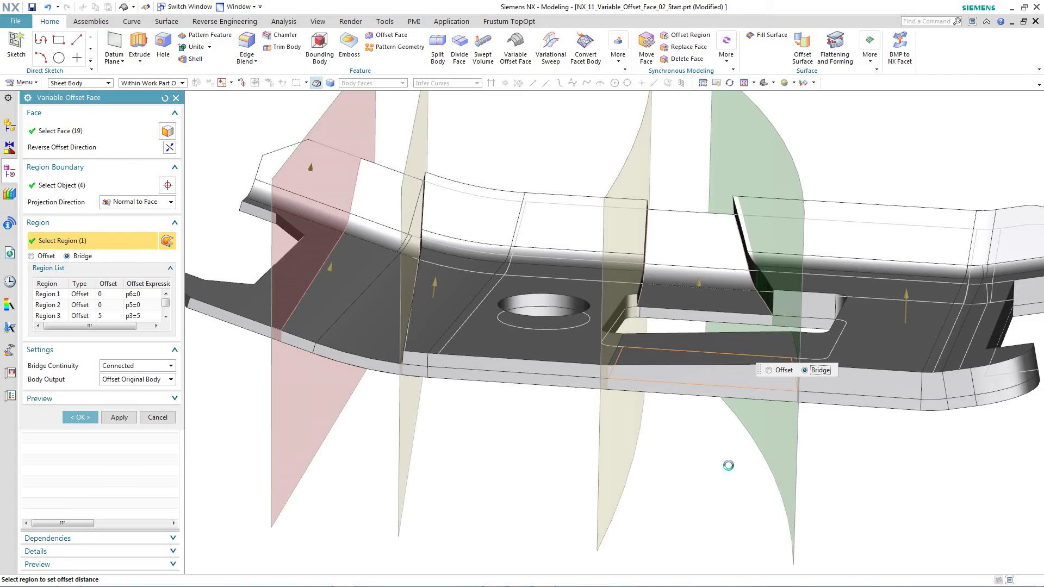
{"action": "middle_click_drag", "start_coordinate": [728, 465], "coordinate": [725, 481]}
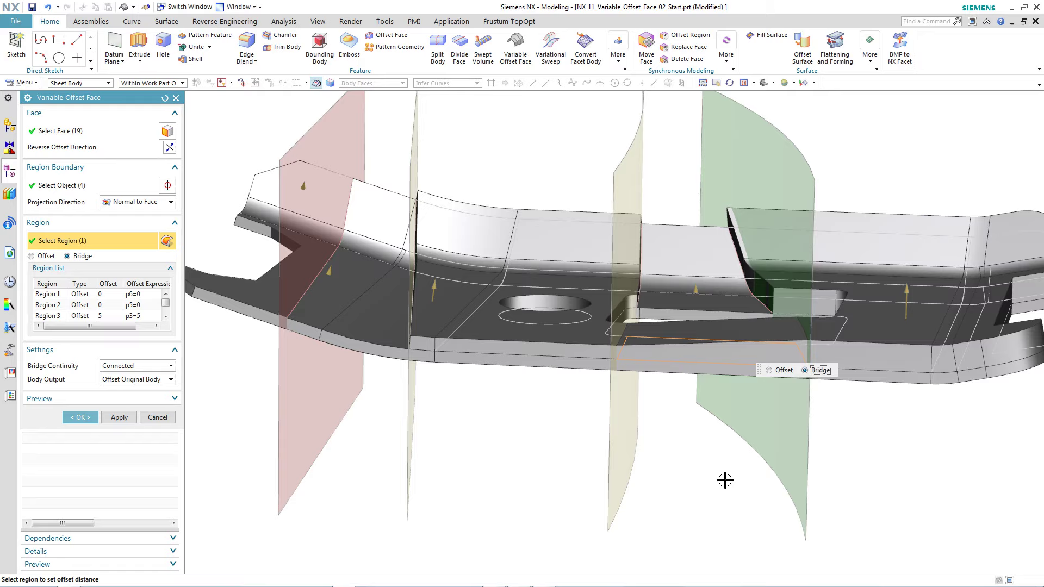
{"action": "left_click", "coordinate": [741, 284]}
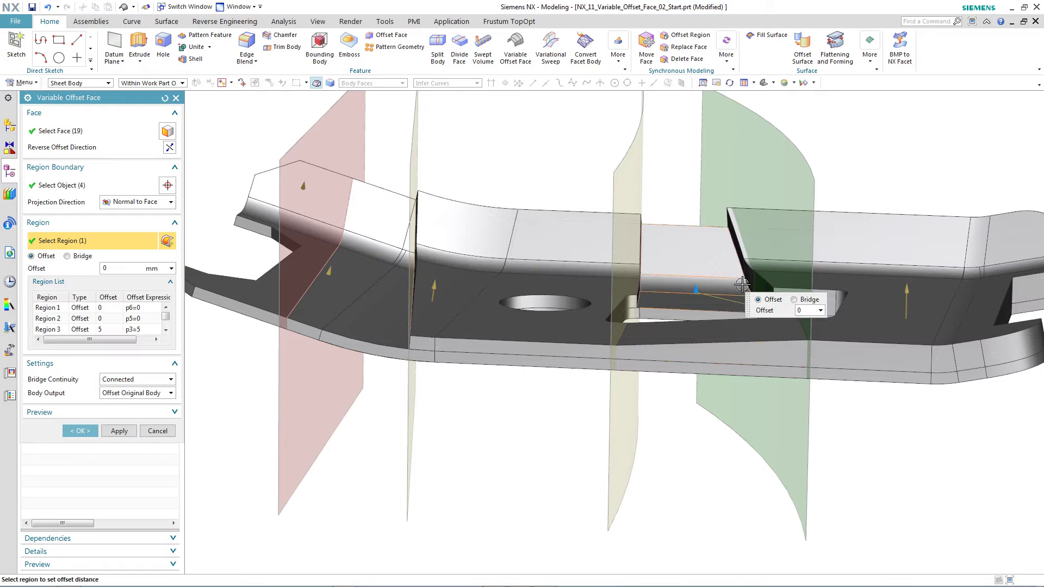
{"action": "left_click", "coordinate": [793, 300]}
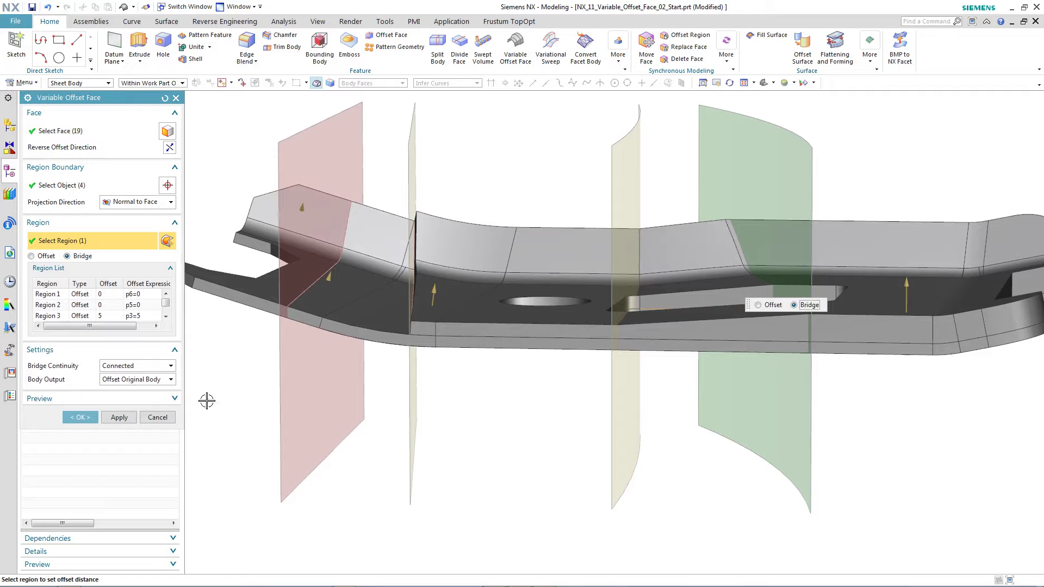
Set Bridge Continuity to Tangent for the bridged regions.
{"action": "left_click", "coordinate": [163, 367]}
{"action": "left_click", "coordinate": [140, 385]}
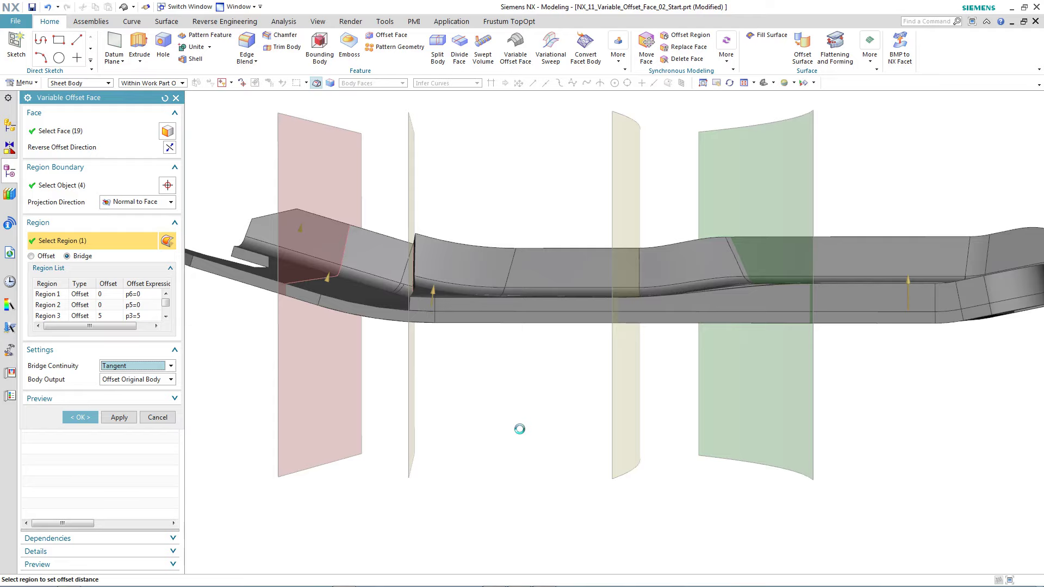
{"action": "mouse_move", "coordinate": [519, 427]}
{"action": "middle_mouse_down"}
{"action": "mouse_move", "coordinate": [520, 442]}
{"action": "mouse_move", "coordinate": [265, 290]}
{"action": "mouse_move", "coordinate": [286, 205]}
{"action": "middle_mouse_up"}
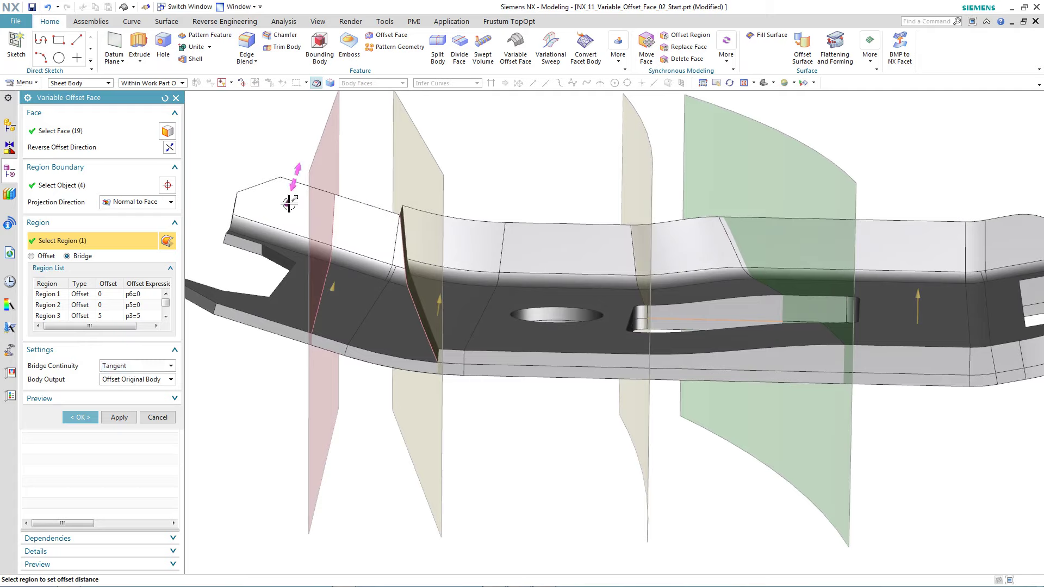
Set Region 1 to a -1 mm offset and complete the Variable Offset Face.
{"action": "left_click", "coordinate": [290, 204]}
{"action": "type", "text": "-1"}
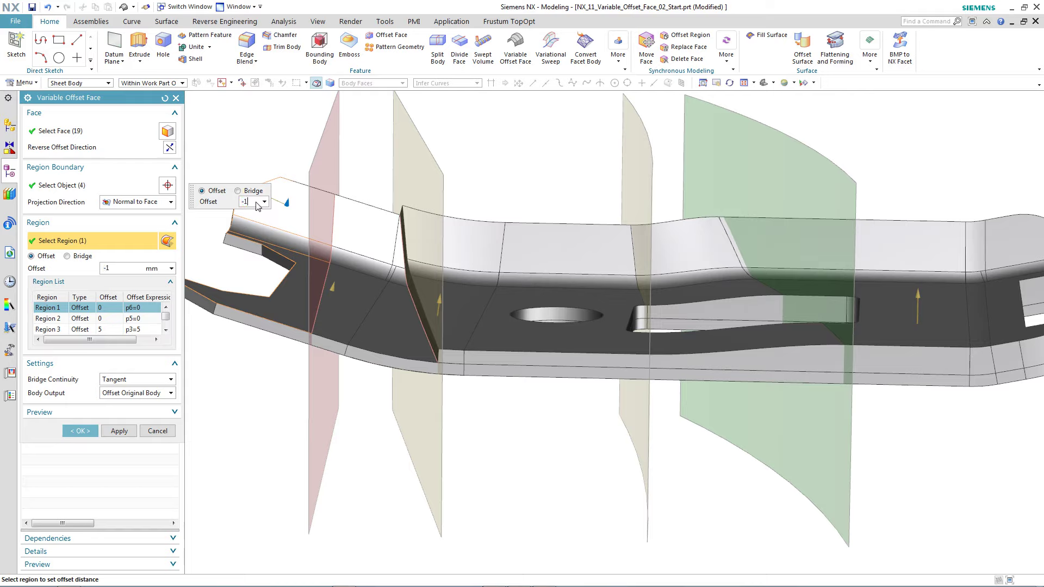
{"action": "key", "text": "Return"}
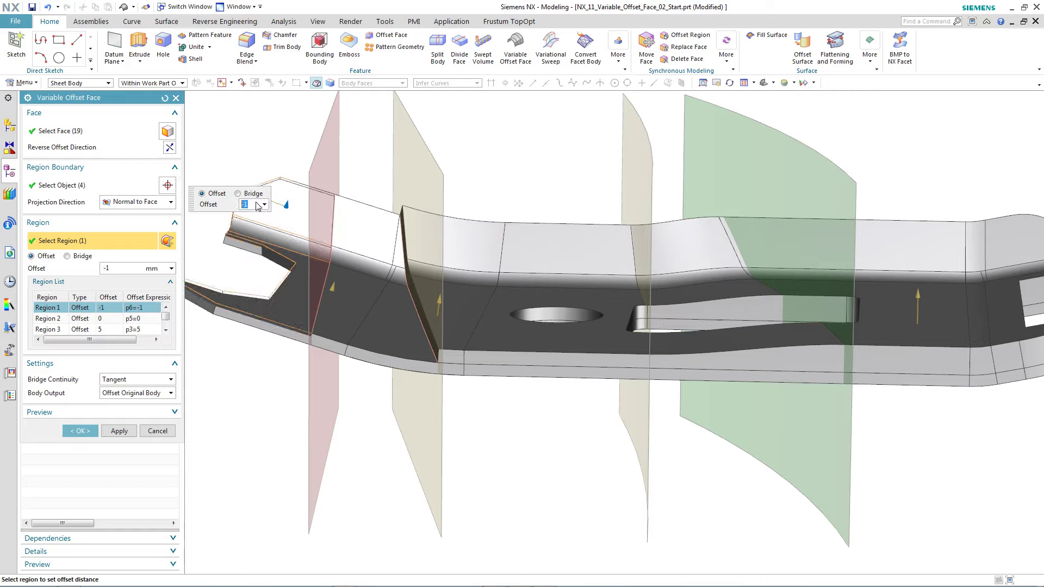
{"action": "left_click", "coordinate": [80, 431]}
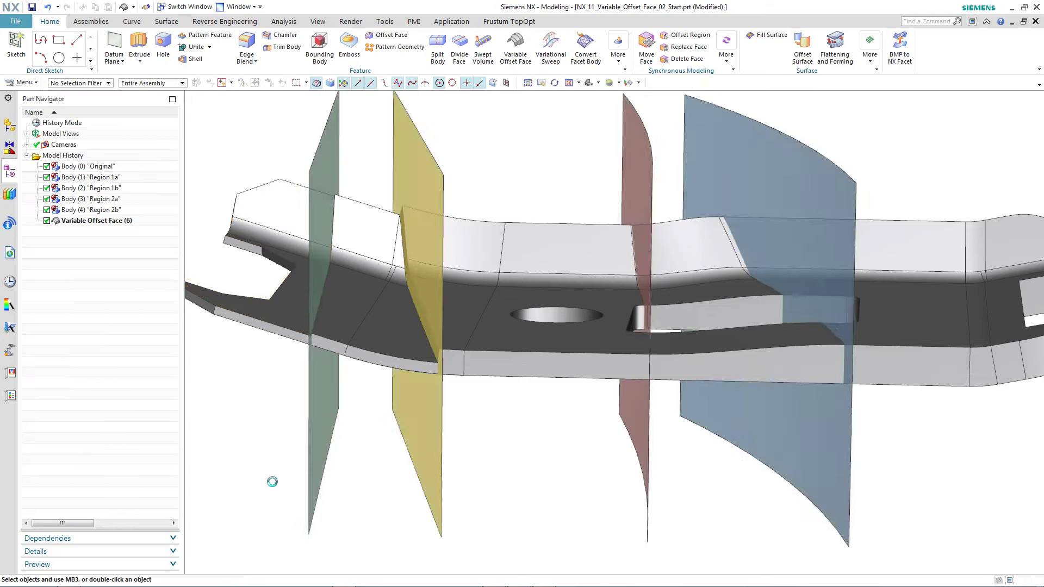
{"action": "middle_click_drag", "start_coordinate": [272, 482], "coordinate": [212, 269]}
Hide Bodies 1–4 and their datum planes from the Part Navigator.
{"action": "left_click", "coordinate": [129, 176]}
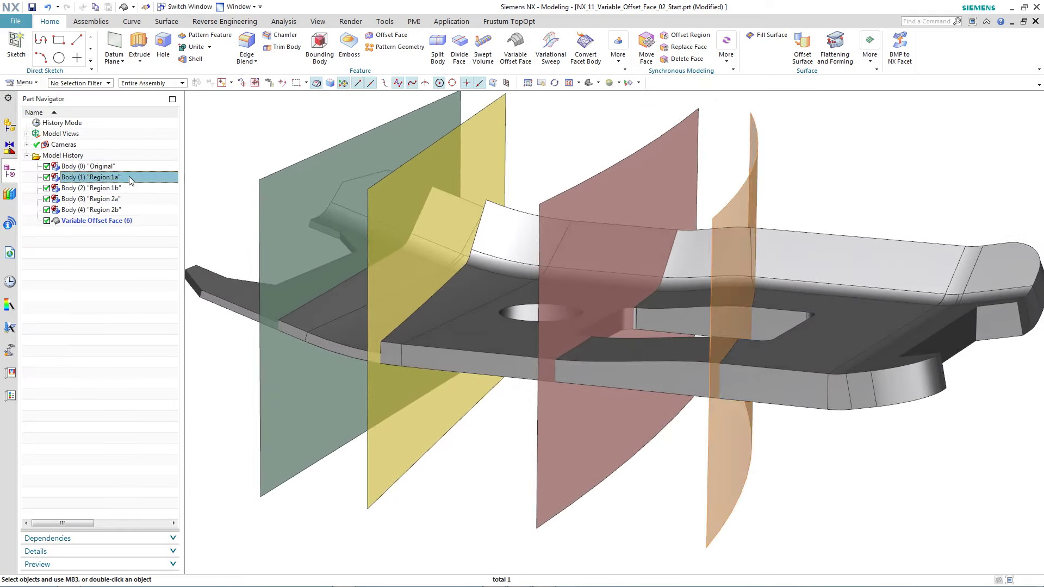
{"action": "left_click", "coordinate": [127, 209], "text": "shift"}
{"action": "right_click", "coordinate": [128, 208]}
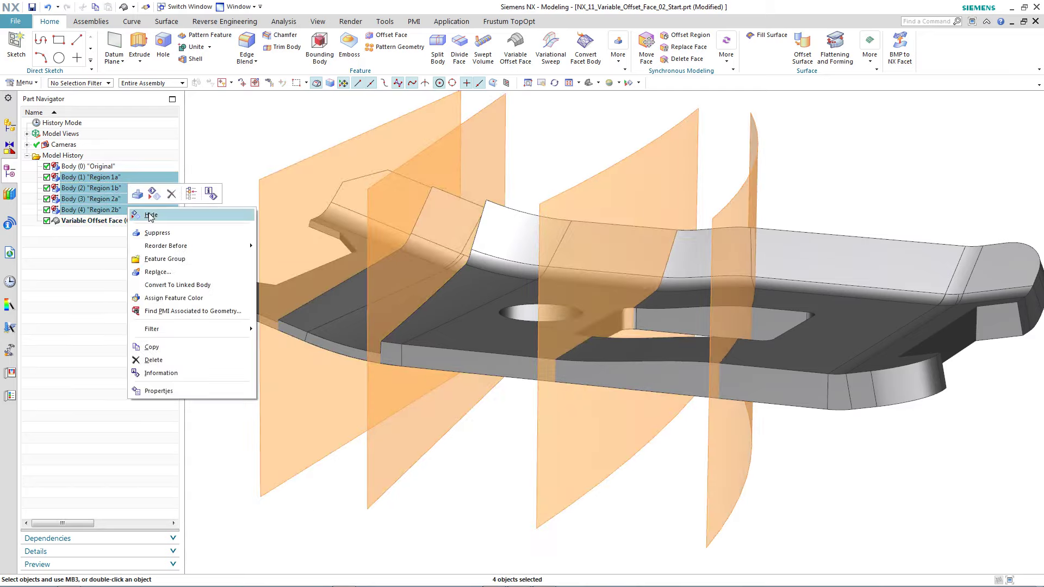
{"action": "left_click", "coordinate": [151, 216]}
{"action": "middle_click_drag", "start_coordinate": [412, 487], "coordinate": [471, 498]}
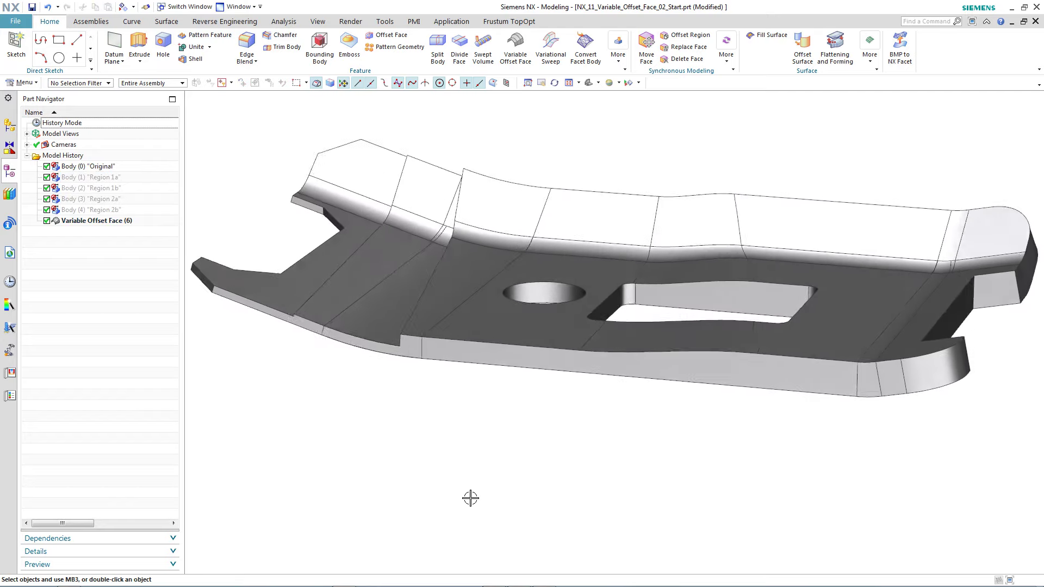
{"action": "middle_click_drag", "start_coordinate": [471, 498], "coordinate": [258, 385]}
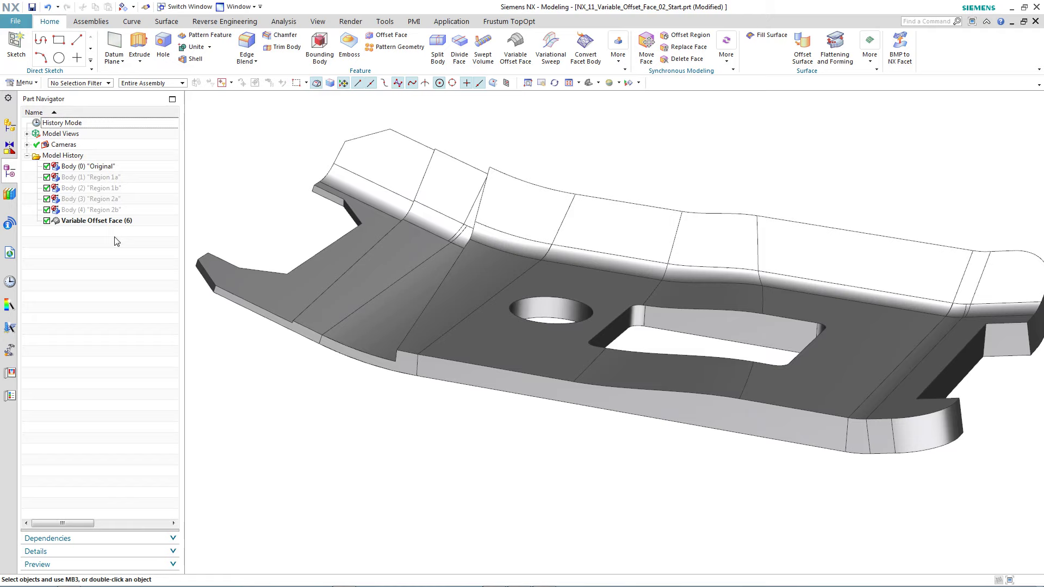
Make Body (4) 'Region 2b' the current feature in the Part Navigator.
{"action": "left_click", "coordinate": [116, 211]}
{"action": "right_click", "coordinate": [118, 211]}
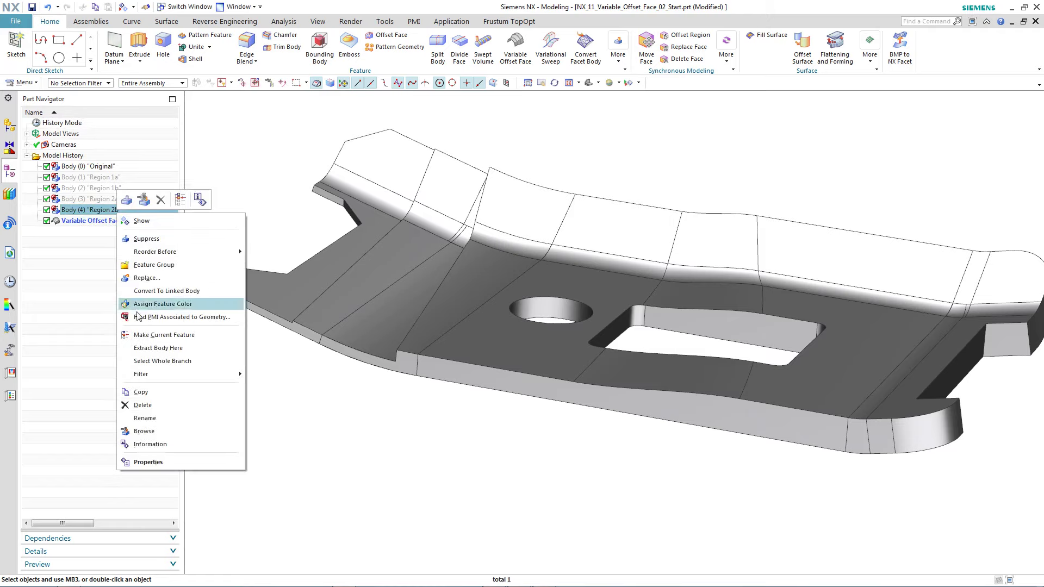
{"action": "left_click", "coordinate": [141, 335]}
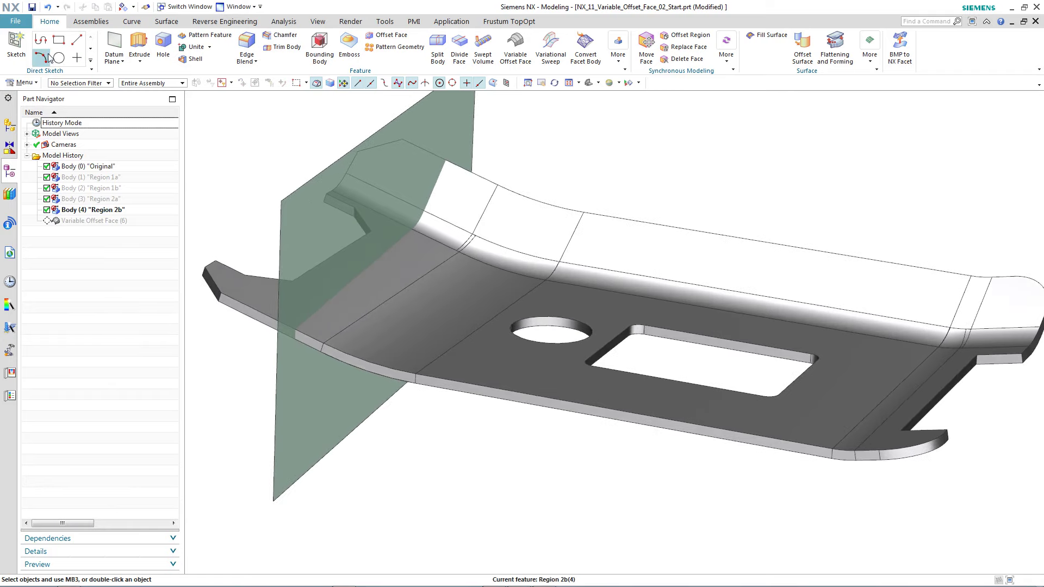
Sketch a line-arc-line profile through the centre hole, including a 106-long segment, and finish SKETCH_000.
{"action": "left_click", "coordinate": [40, 38]}
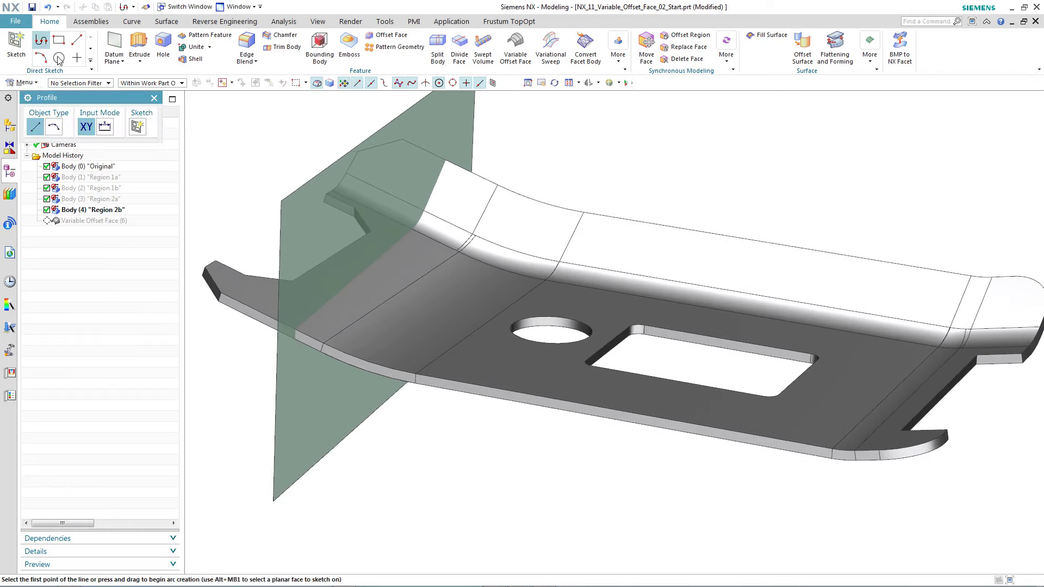
{"action": "left_click", "coordinate": [458, 364]}
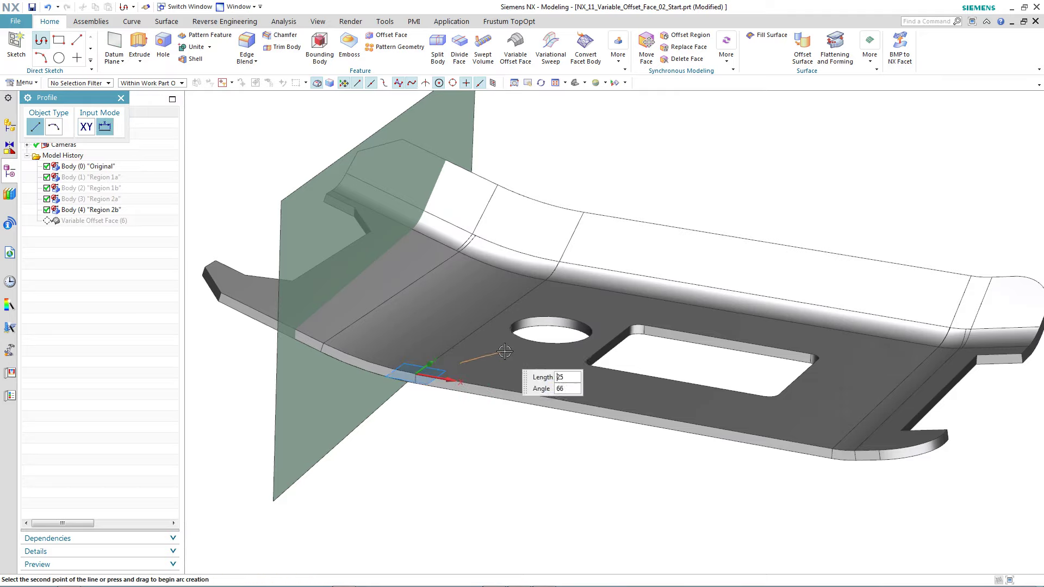
{"action": "left_click", "coordinate": [502, 351]}
{"action": "left_click", "coordinate": [551, 330]}
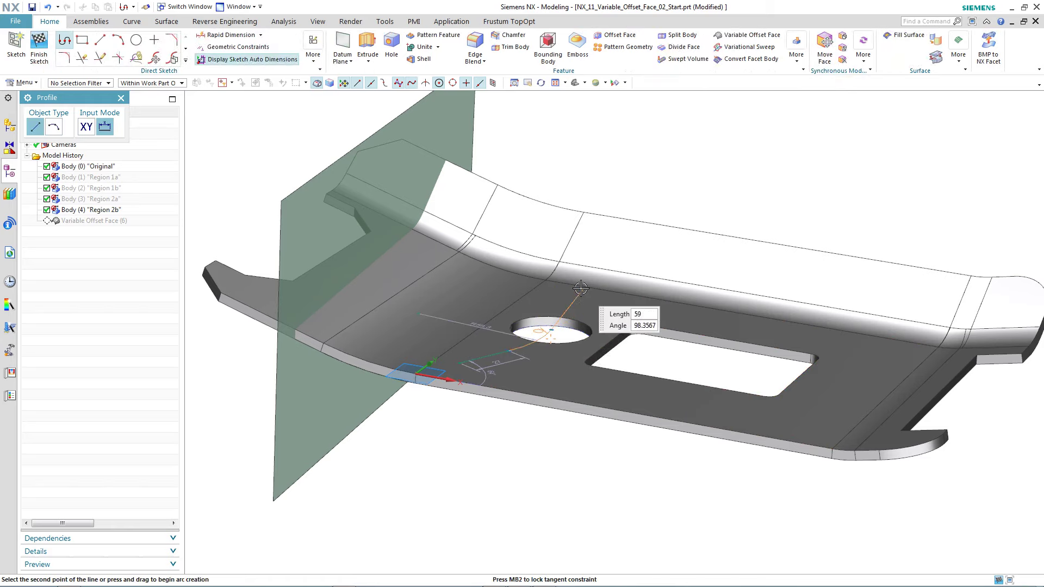
{"action": "type", "text": "106"}
{"action": "key", "text": "Return"}
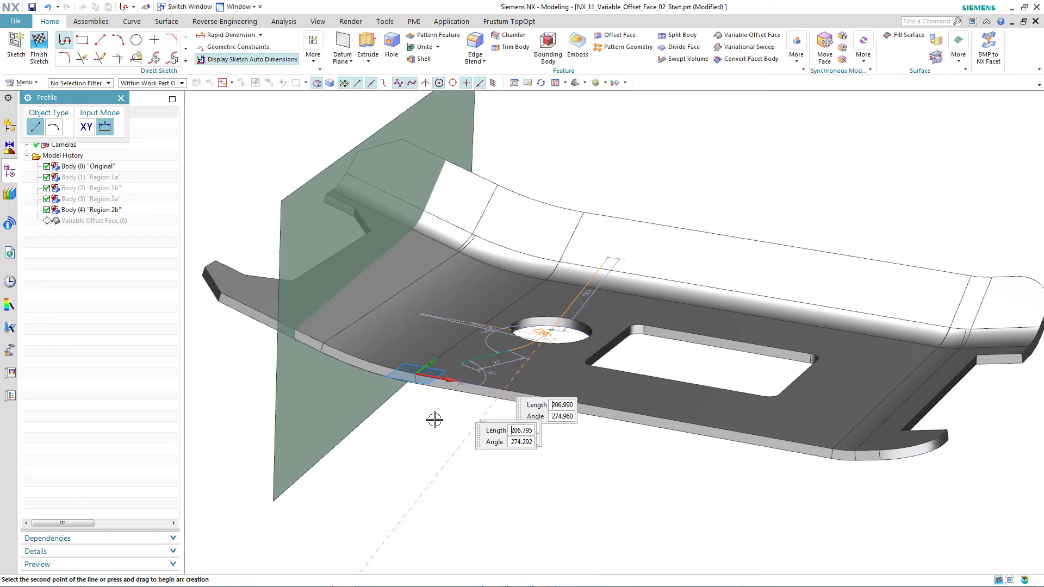
{"action": "left_click", "coordinate": [38, 44]}
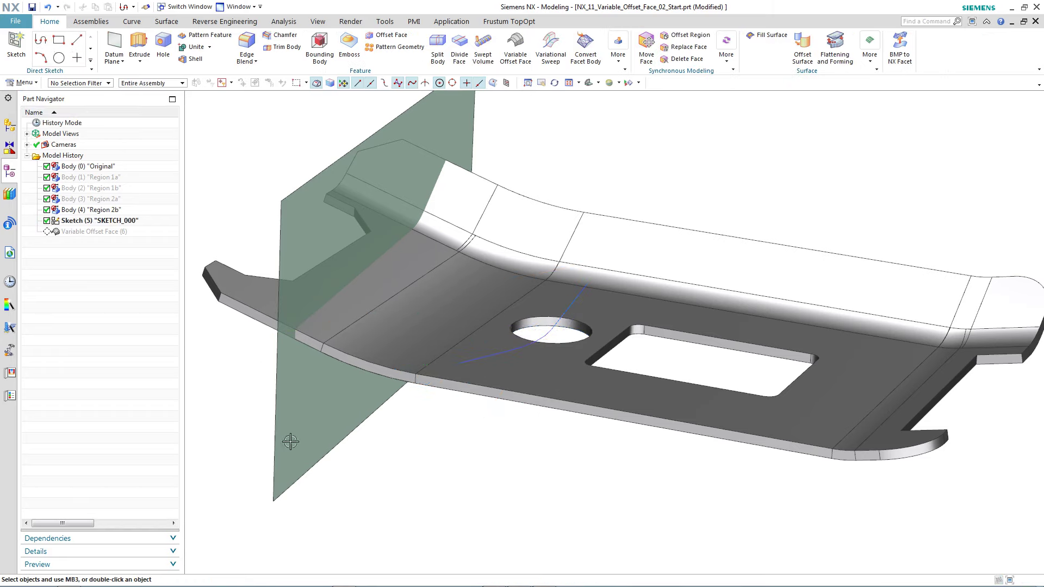
Make Variable Offset Face (6) current again, then edit it with rollback.
{"action": "right_click", "coordinate": [121, 234]}
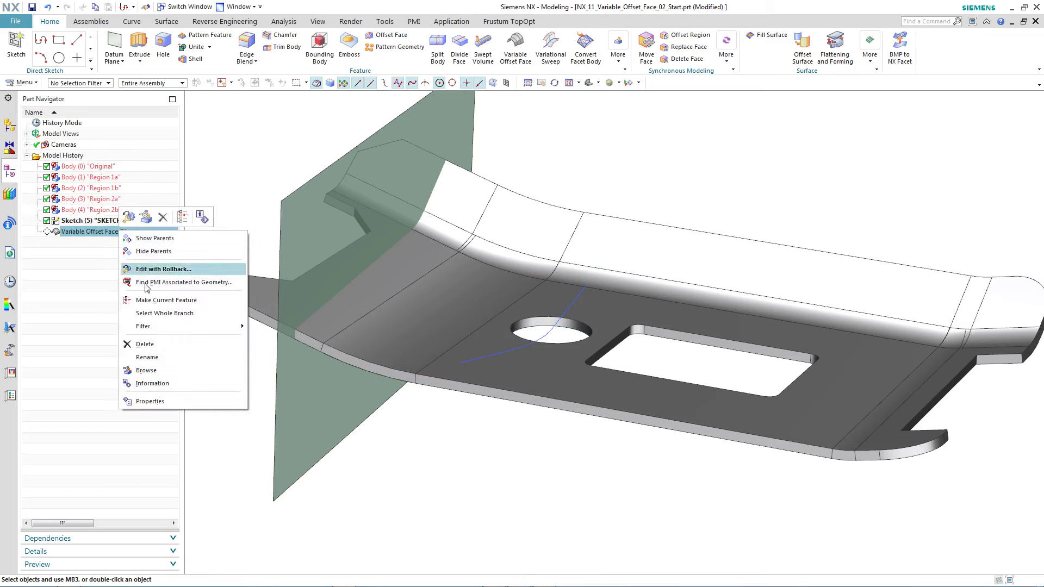
{"action": "left_click", "coordinate": [149, 302]}
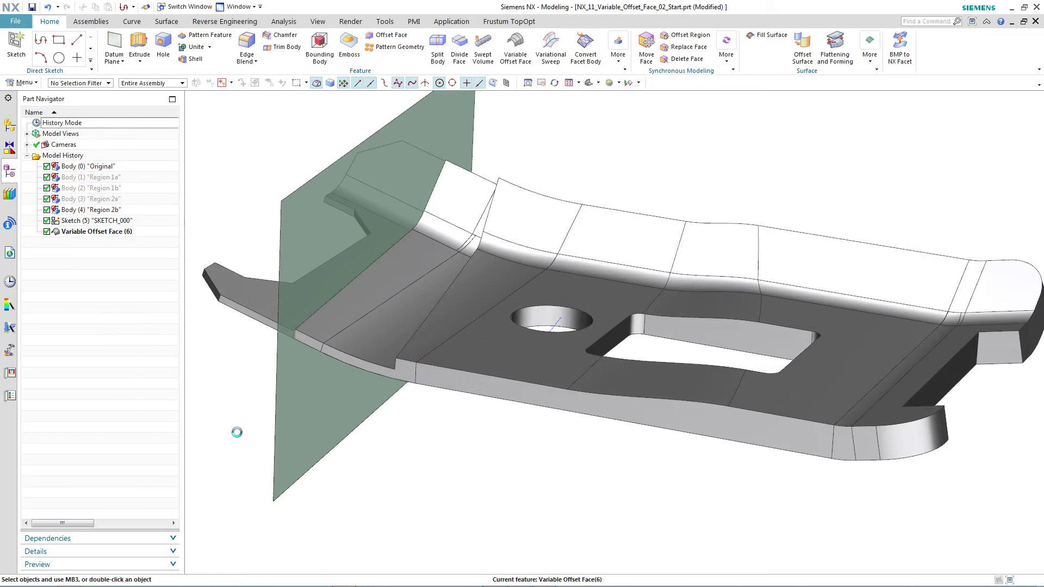
{"action": "right_click", "coordinate": [127, 235]}
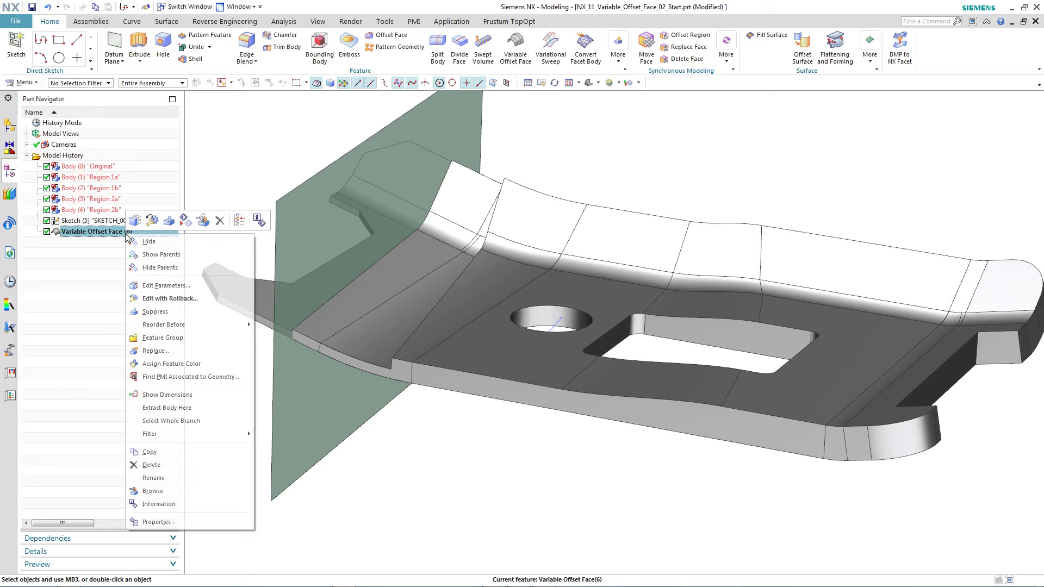
{"action": "left_click", "coordinate": [153, 301]}
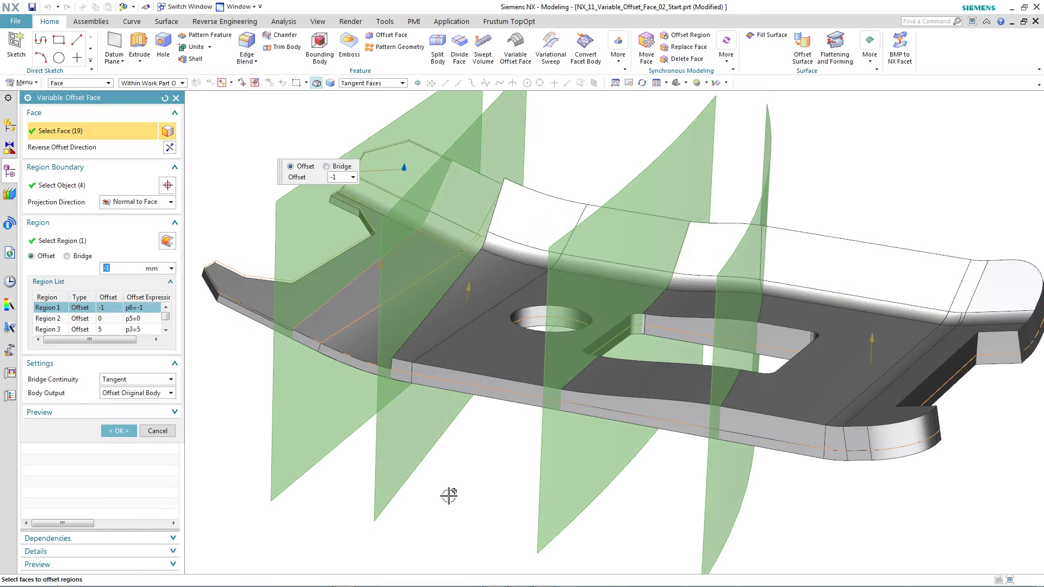
Add the sketch curve as a Tangent Curves boundary, give Region 1 3 mm, and confirm.
{"action": "left_click", "coordinate": [65, 186]}
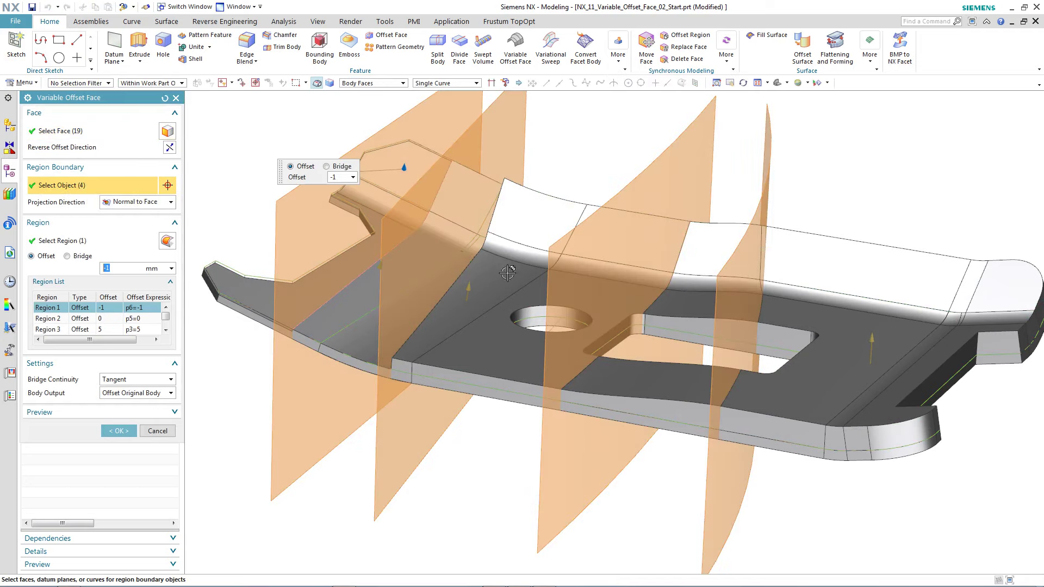
{"action": "left_click", "coordinate": [443, 84]}
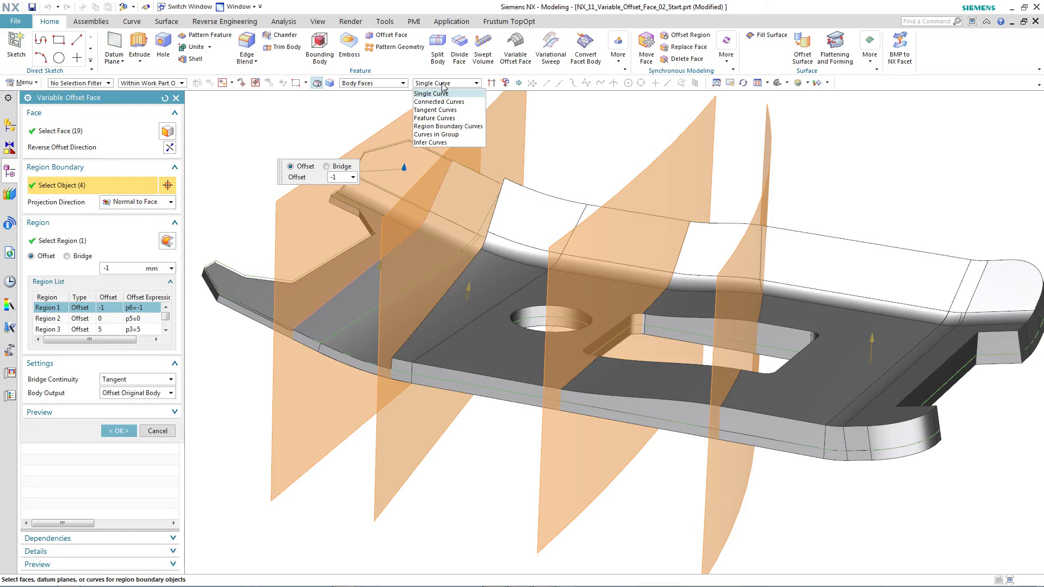
{"action": "left_click", "coordinate": [436, 109]}
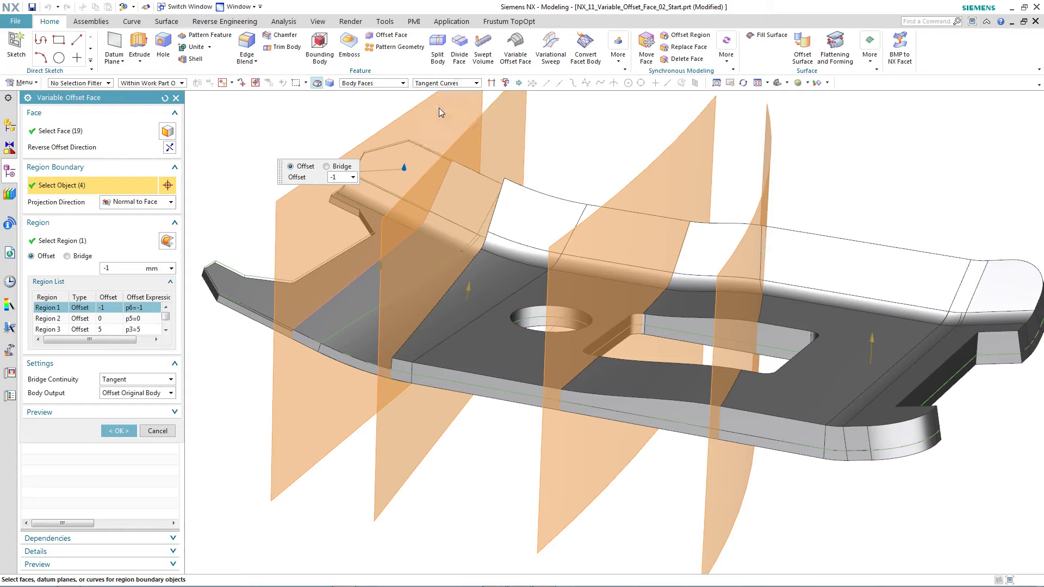
{"action": "left_click", "coordinate": [550, 328]}
{"action": "mouse_move", "coordinate": [322, 477]}
{"action": "middle_mouse_down"}
{"action": "mouse_move", "coordinate": [239, 430]}
{"action": "mouse_move", "coordinate": [513, 485]}
{"action": "middle_mouse_up"}
{"action": "scroll", "coordinate": [532, 485], "scroll_direction": "up", "scroll_amount": 5}
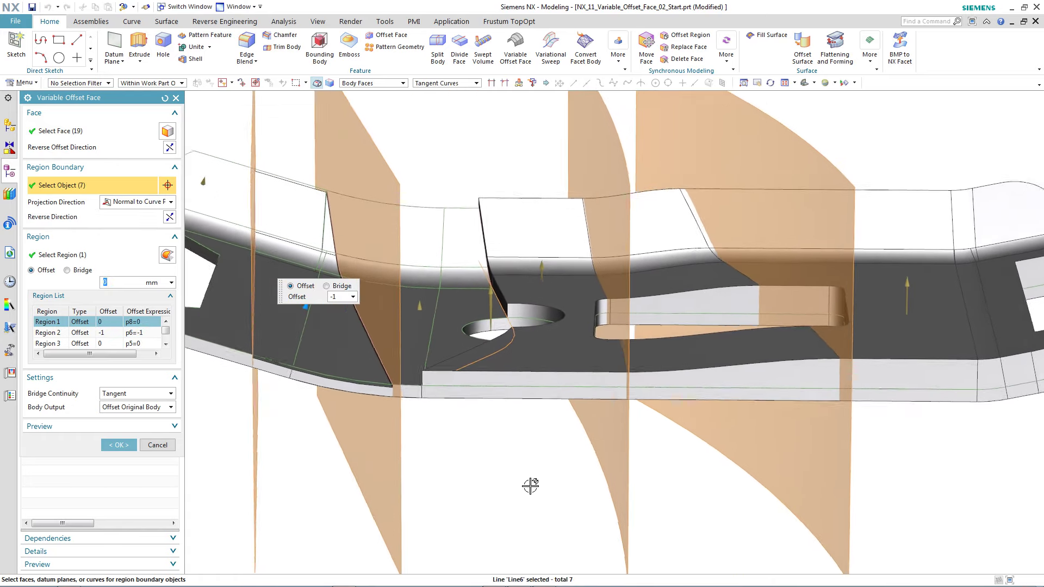
{"action": "middle_click_drag", "start_coordinate": [541, 339], "coordinate": [539, 274]}
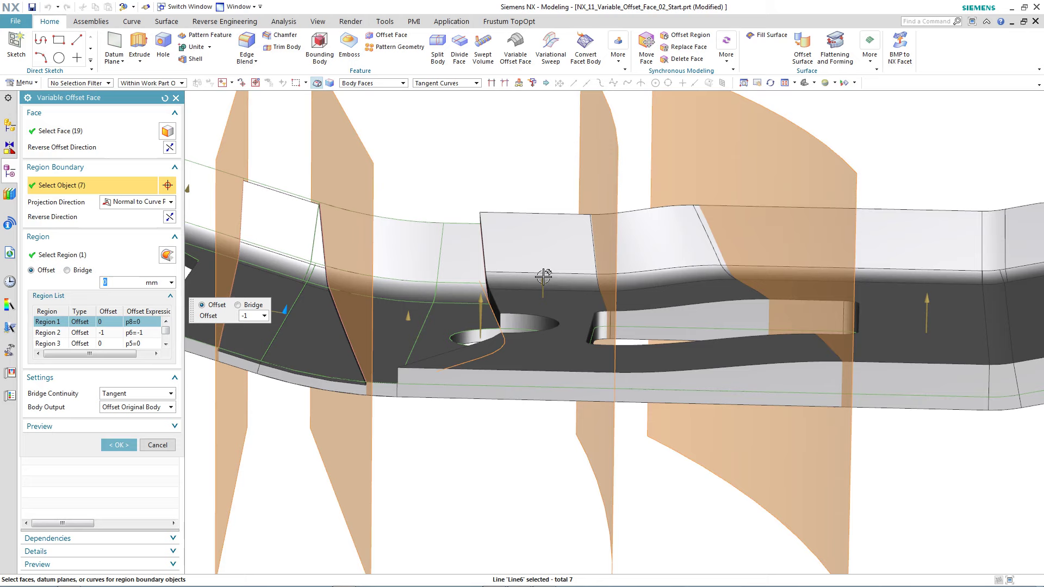
{"action": "middle_click", "coordinate": [514, 290]}
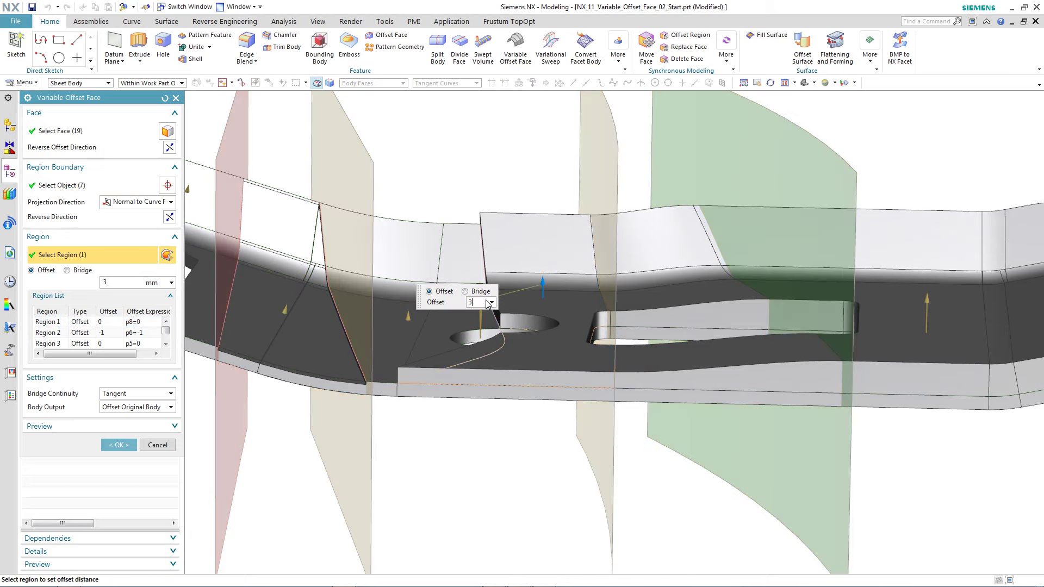
{"action": "mouse_move", "coordinate": [489, 303]}
{"action": "middle_mouse_down"}
{"action": "mouse_move", "coordinate": [521, 501]}
{"action": "mouse_move", "coordinate": [453, 502]}
{"action": "middle_mouse_up"}
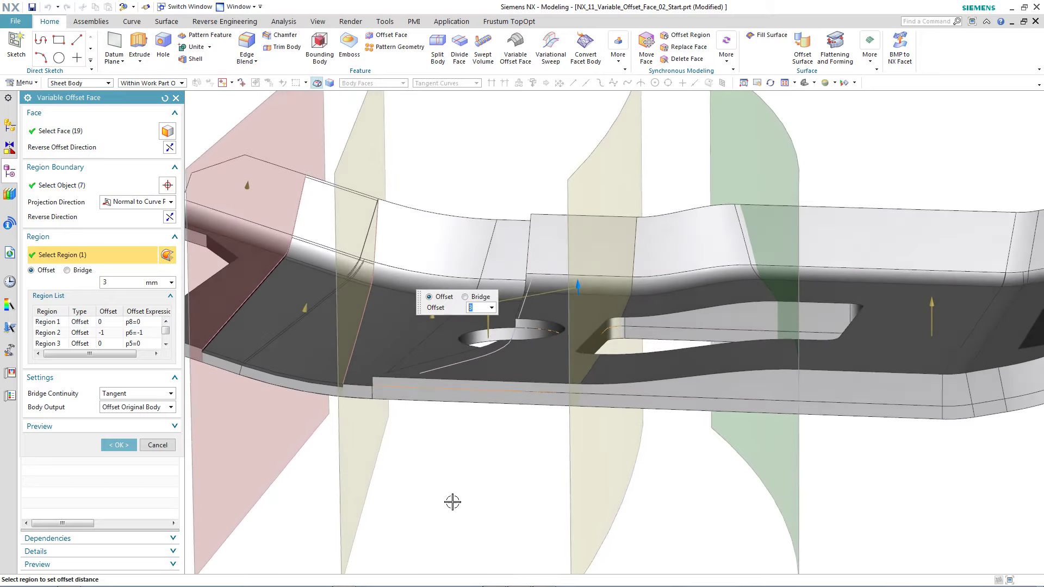
{"action": "middle_click", "coordinate": [168, 438]}
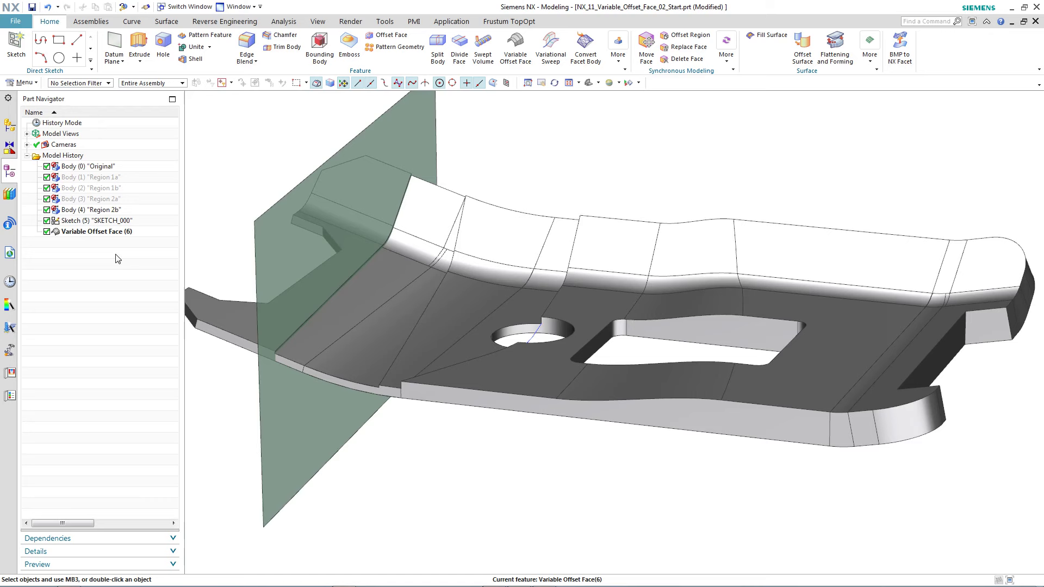
Hide the Region 2b body (Body 4) and orbit to view the finished bracket.
{"action": "right_click", "coordinate": [122, 213]}
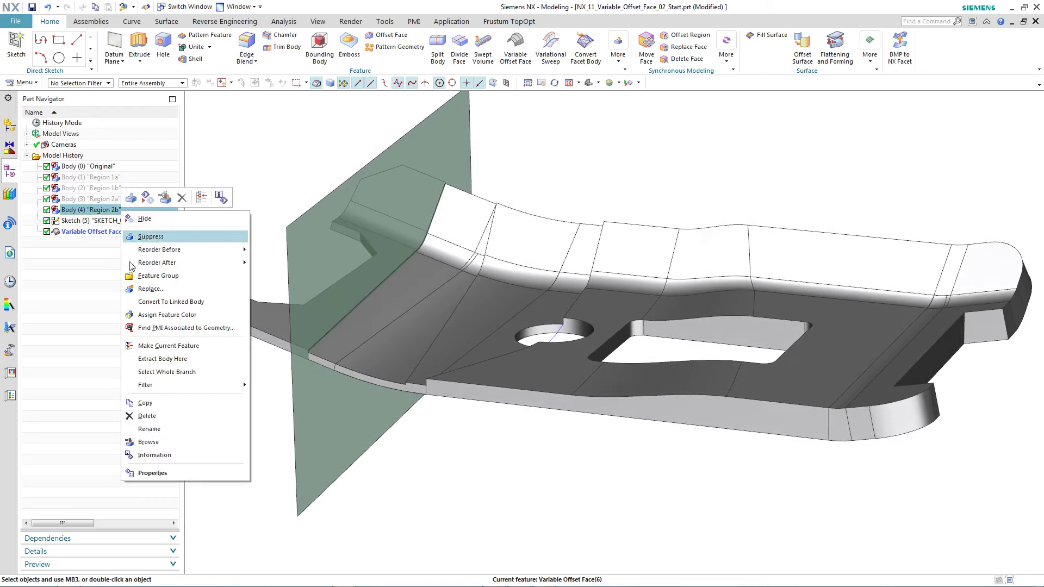
{"action": "left_click", "coordinate": [144, 219]}
{"action": "middle_click_drag", "start_coordinate": [221, 469], "coordinate": [621, 538]}
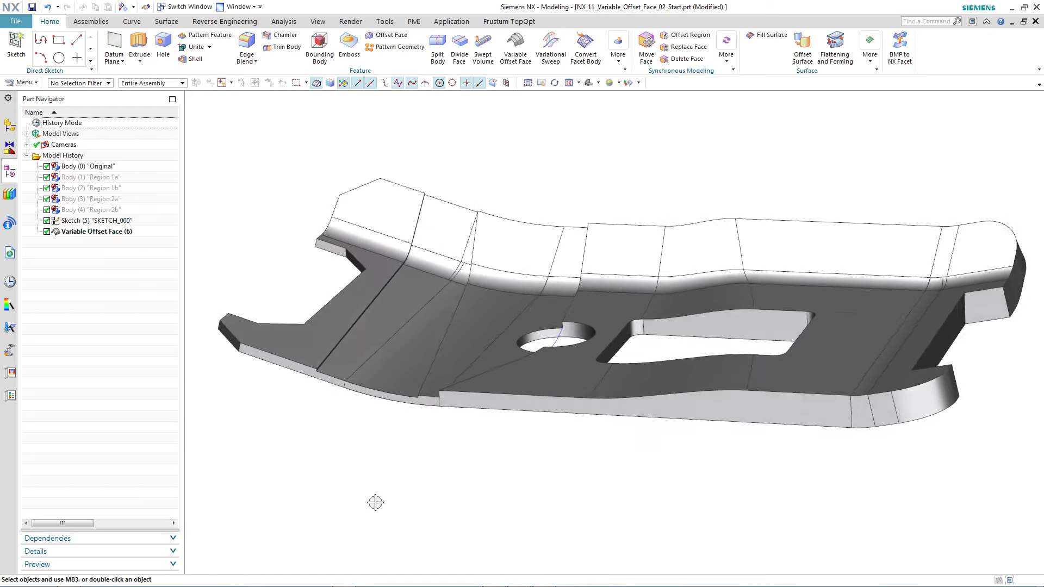